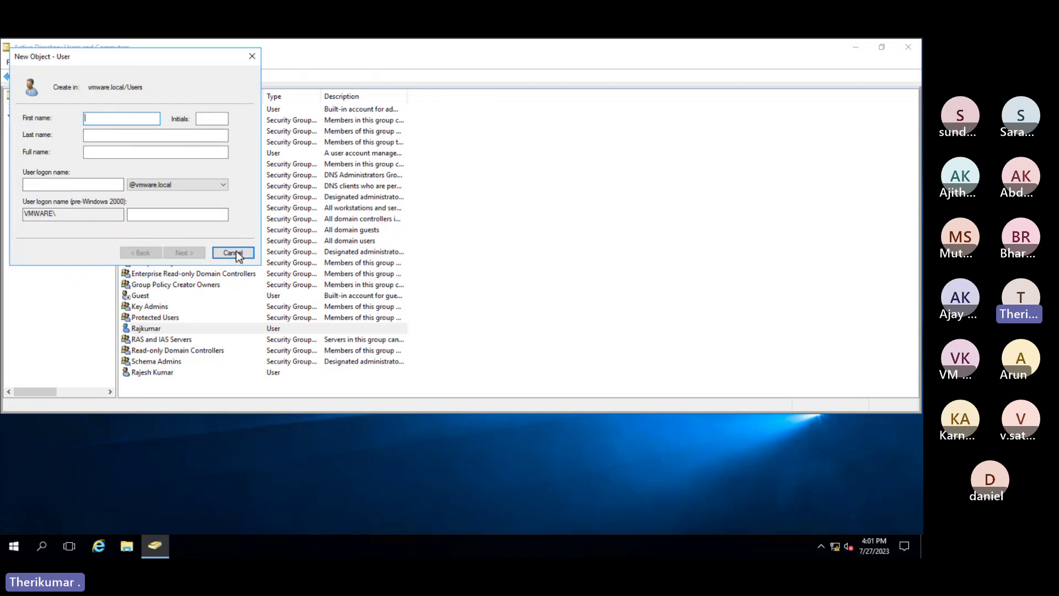
Enter the new user's first name, last name and logon name in the New Object form
{"action": "left_click_drag", "start_coordinate": [96, 56], "coordinate": [200, 88]}
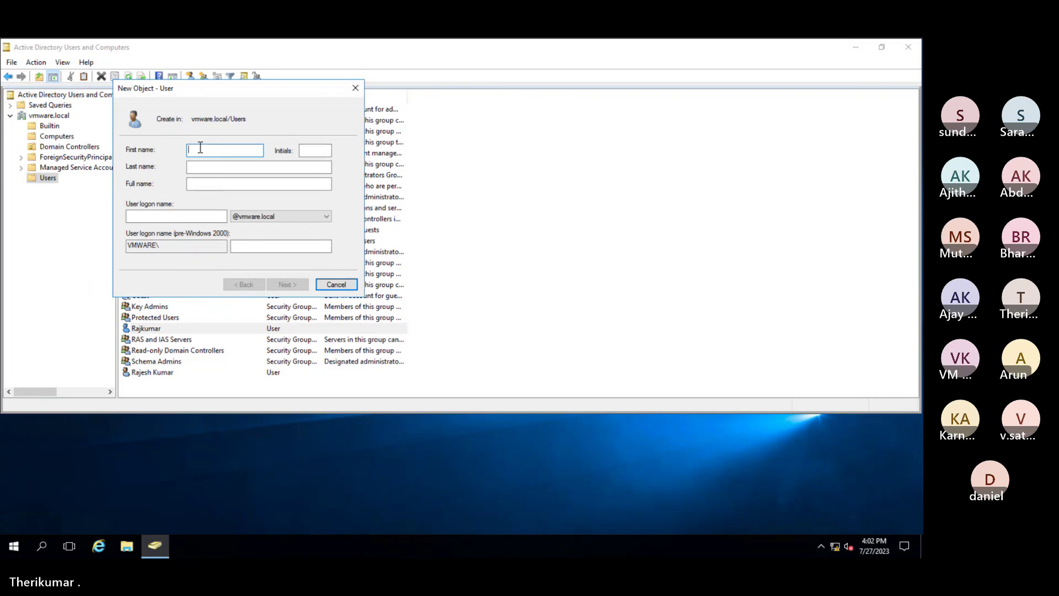
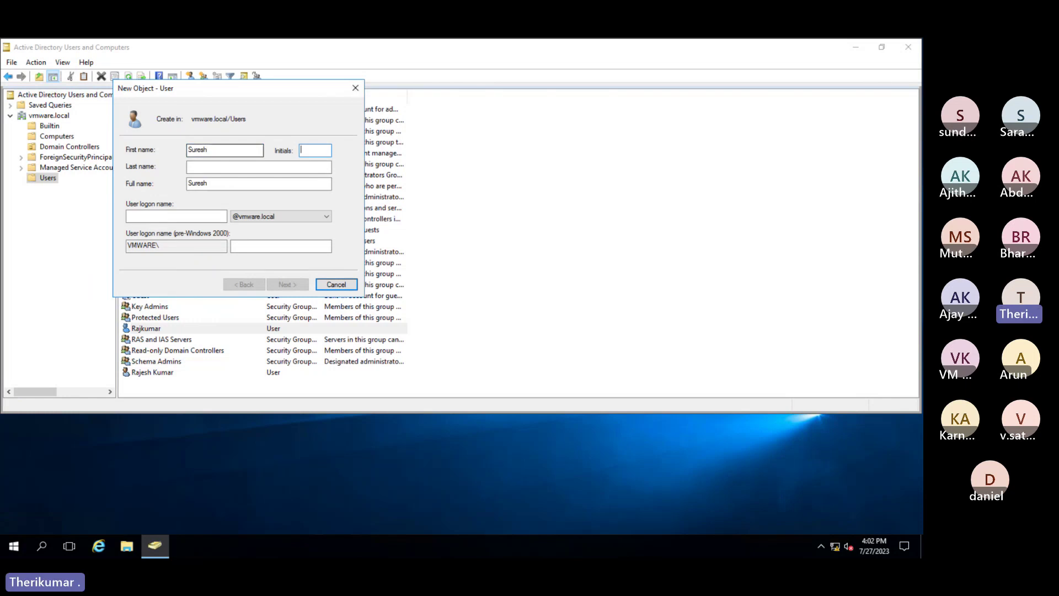
{"action": "left_click", "coordinate": [315, 150]}
{"action": "key", "text": "Tab"}
{"action": "key", "text": "Tab"}
{"action": "left_click", "coordinate": [176, 216]}
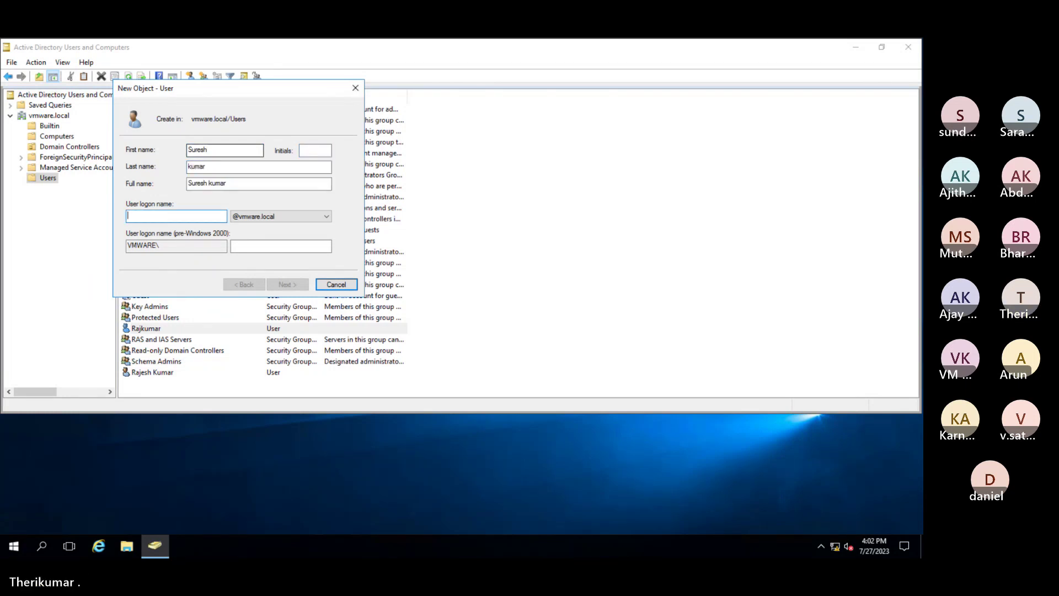
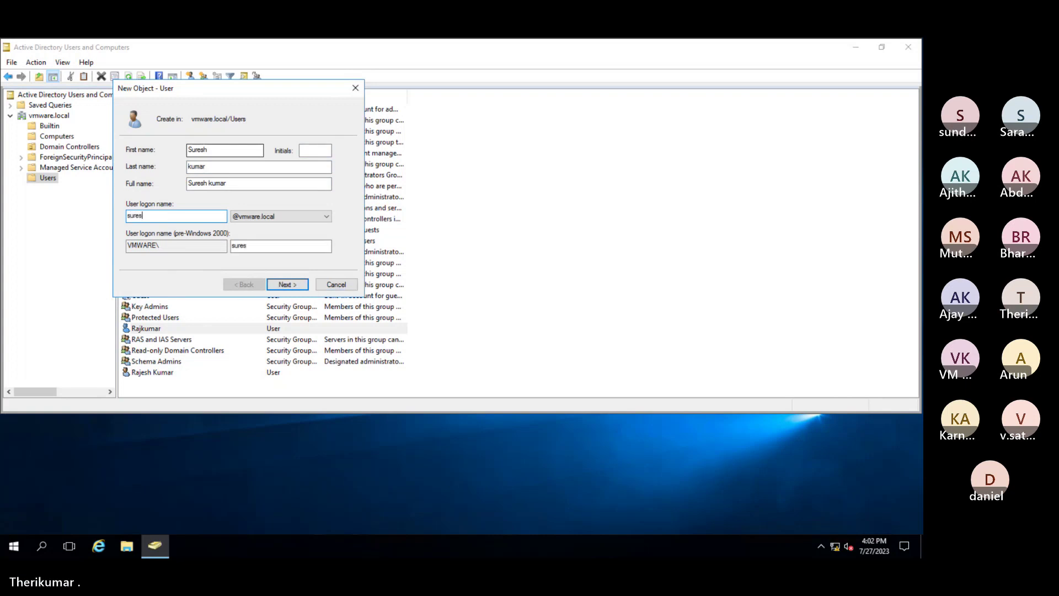
{"action": "key", "text": "Tab"}
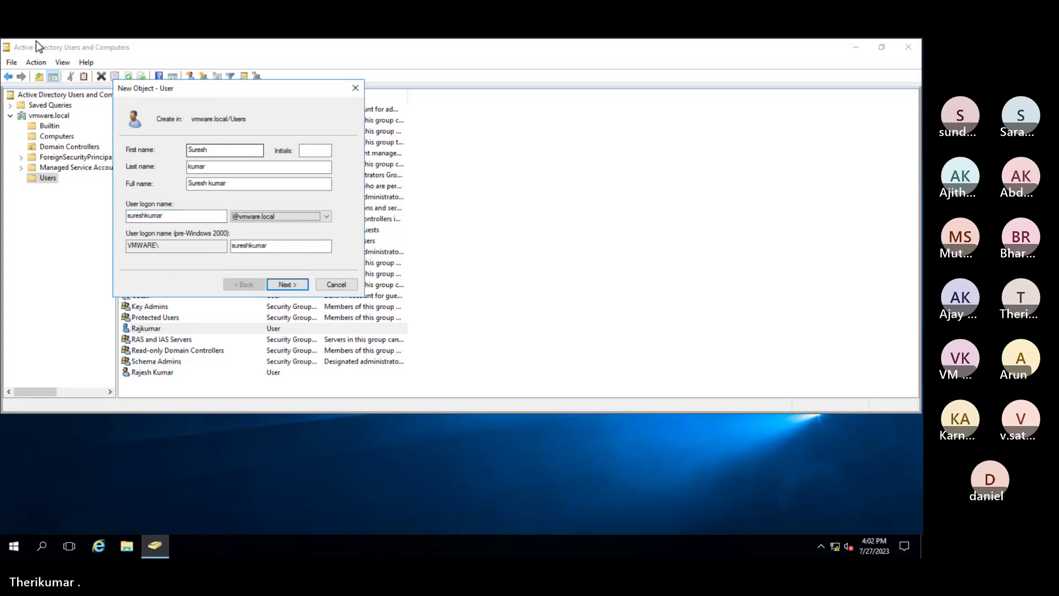
{"action": "left_click", "coordinate": [286, 284]}
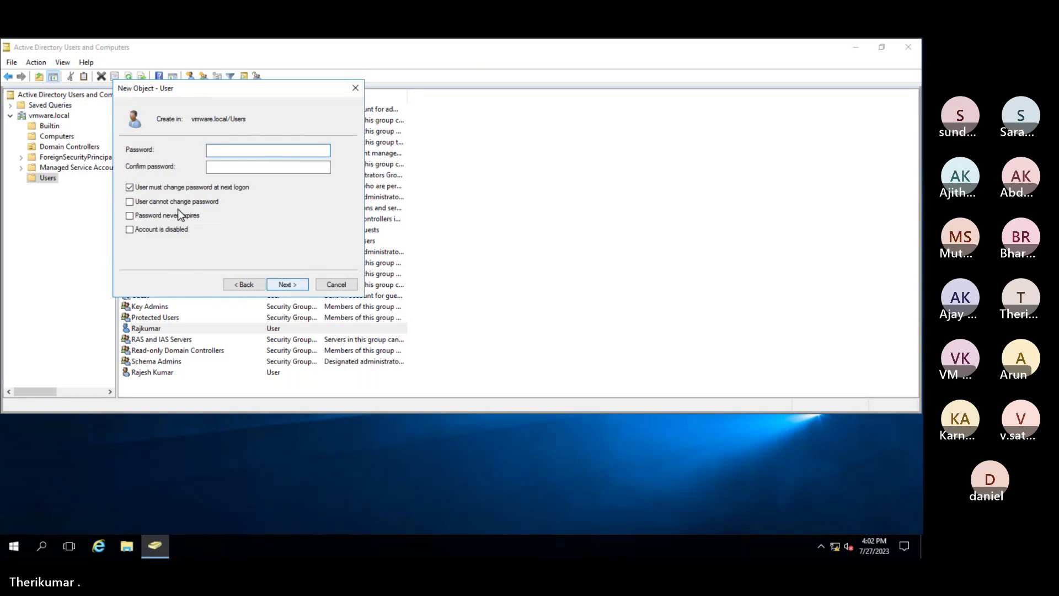
Make the password unchangeable and never-expiring, with no change required at next logon, and enter the account password
{"action": "left_click", "coordinate": [129, 187]}
{"action": "left_click", "coordinate": [130, 201]}
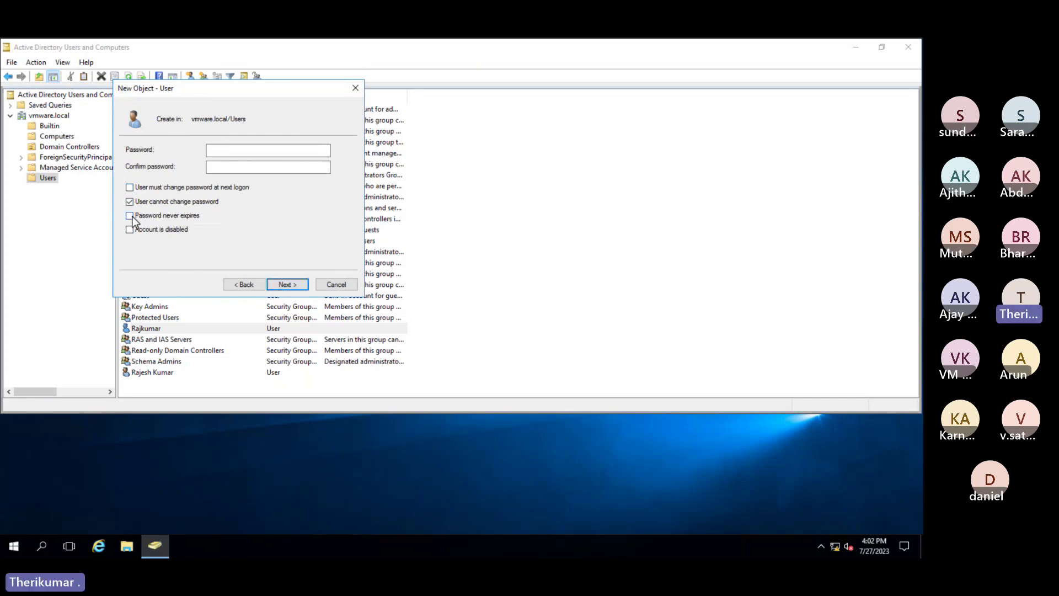
{"action": "left_click", "coordinate": [129, 215]}
{"action": "left_click", "coordinate": [291, 151]}
{"action": "type", "text": "123"}
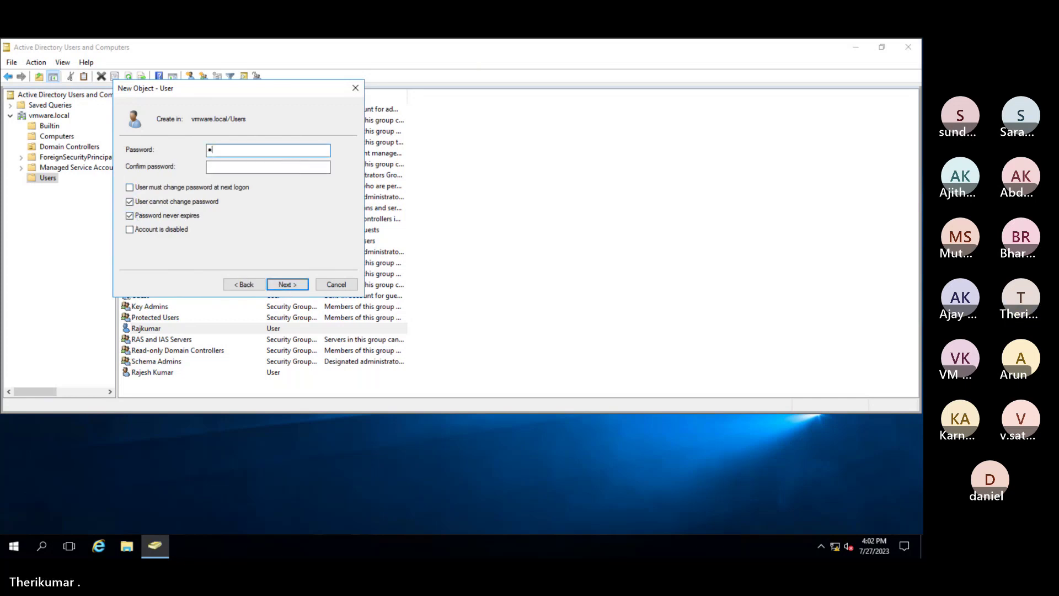
{"action": "type", "text": "4567890112345678901"}
{"action": "left_click", "coordinate": [288, 285]}
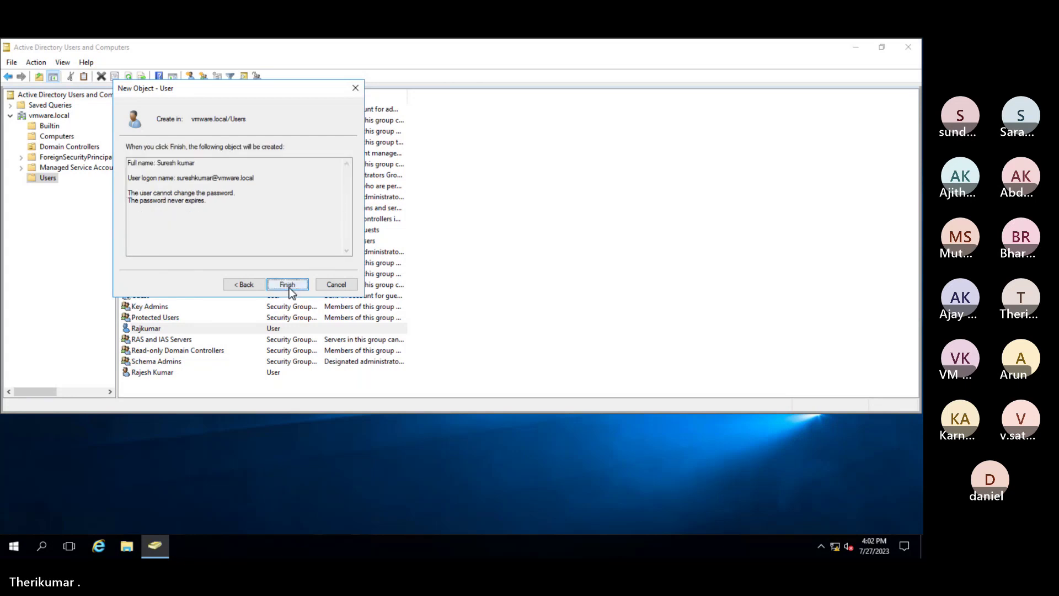
Finish creating the user, then check its Properties in the Users container and close them unchanged
{"action": "left_click", "coordinate": [288, 286]}
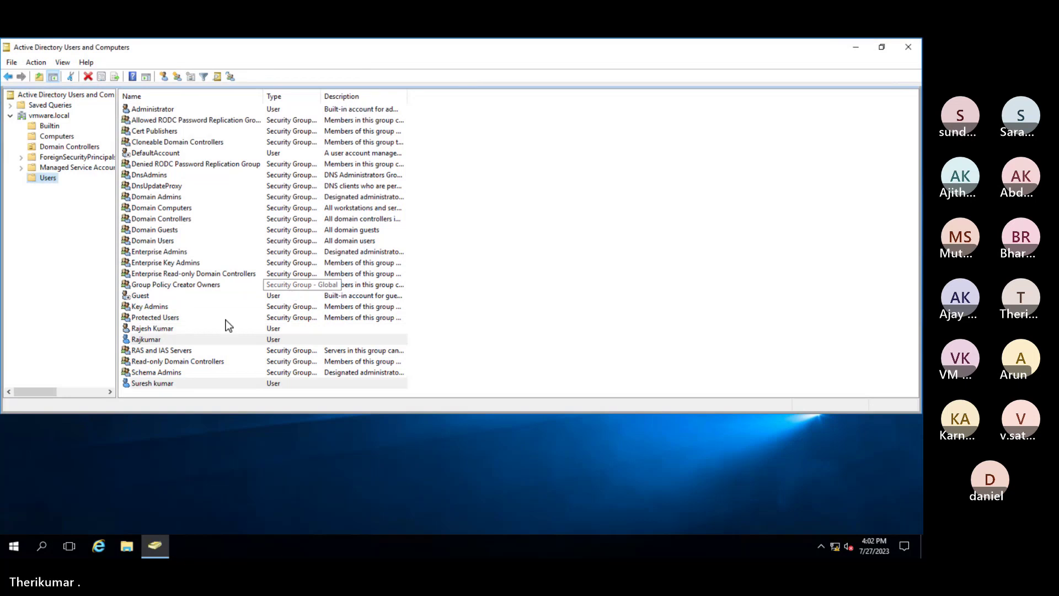
{"action": "left_click", "coordinate": [165, 384]}
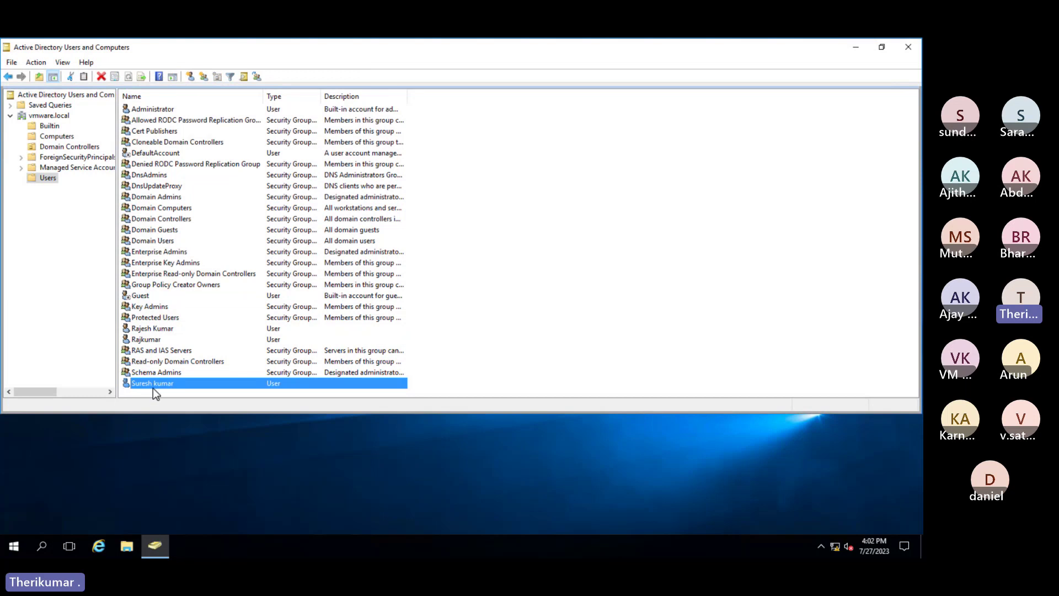
{"action": "double_click", "coordinate": [153, 385]}
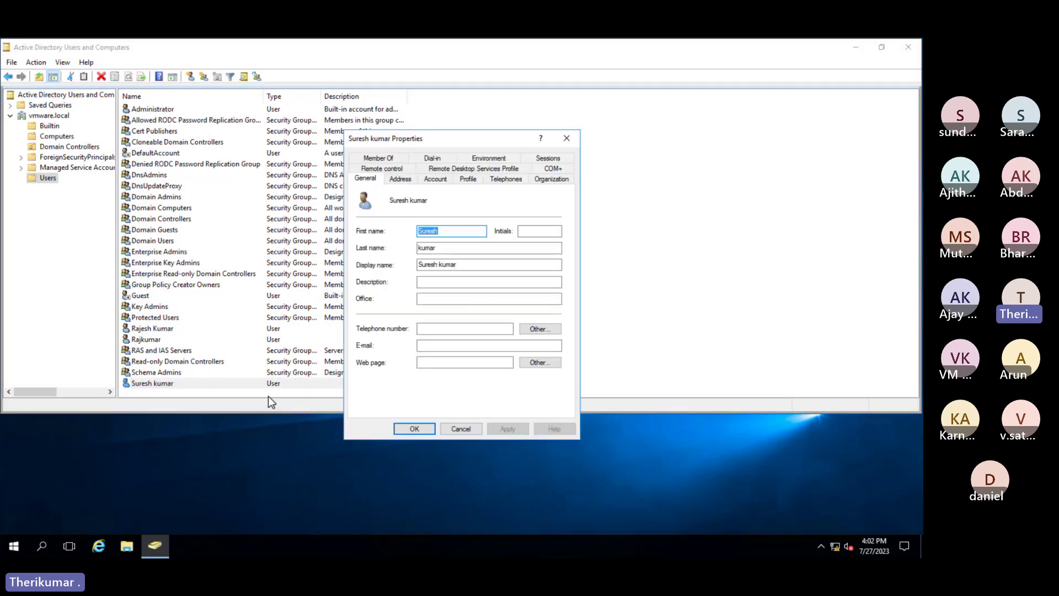
{"action": "left_click", "coordinate": [461, 429]}
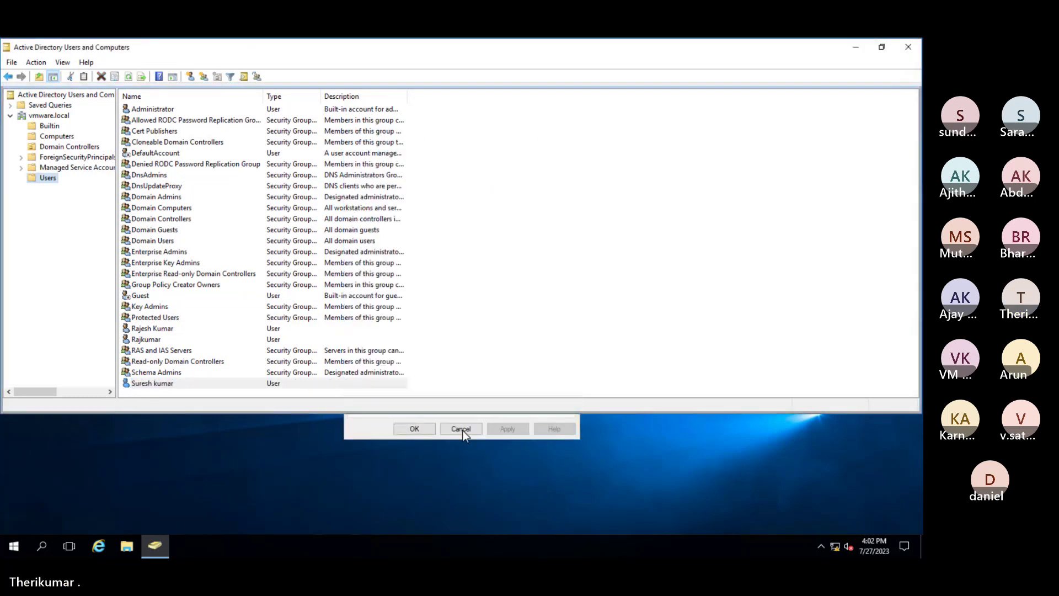
{"action": "right_click", "coordinate": [45, 188]}
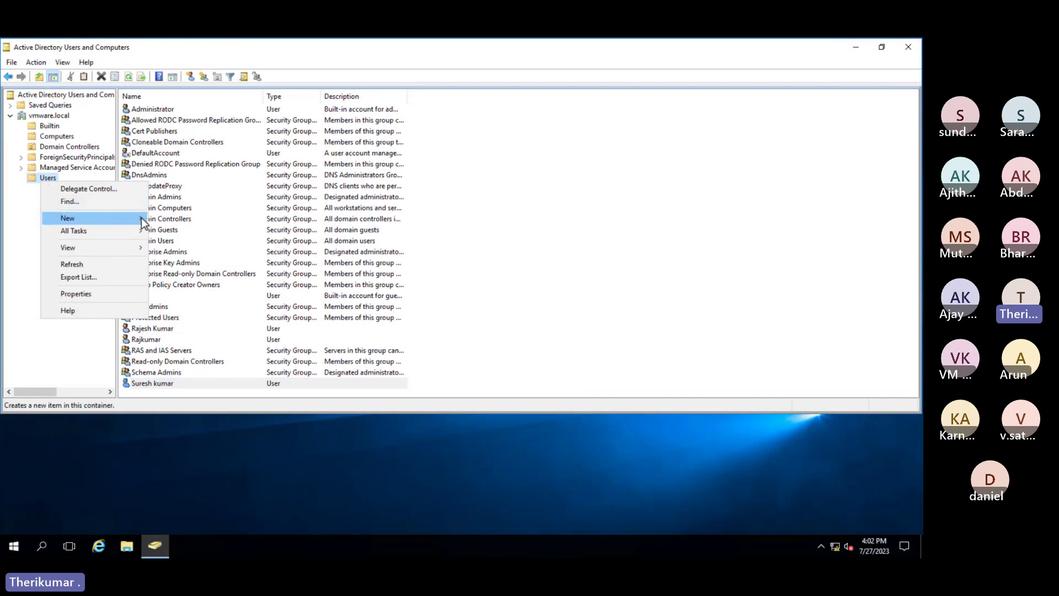
{"action": "mouse_move", "coordinate": [141, 218]}
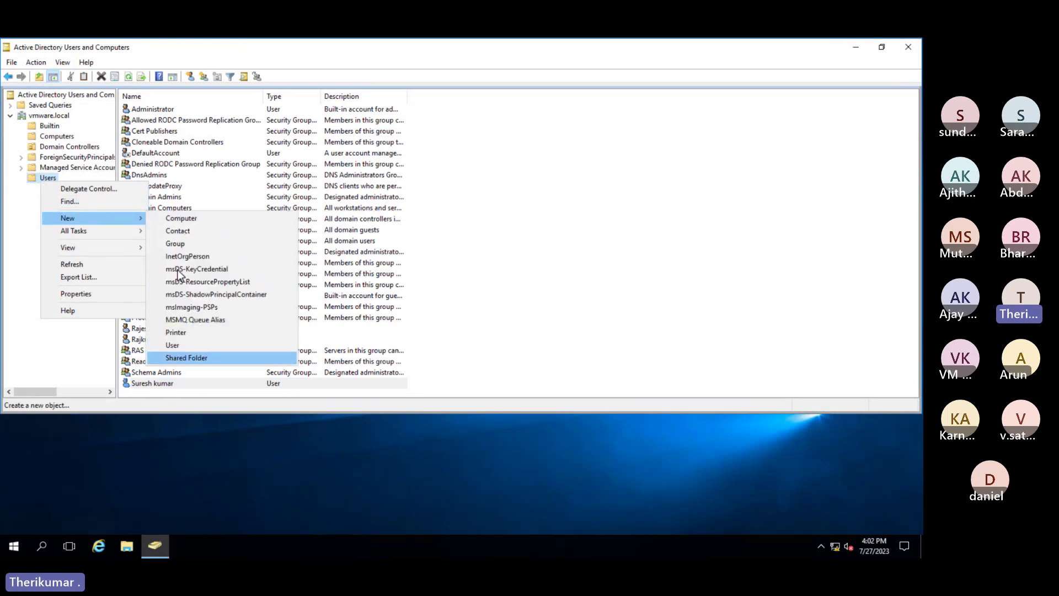
{"action": "left_click", "coordinate": [170, 245]}
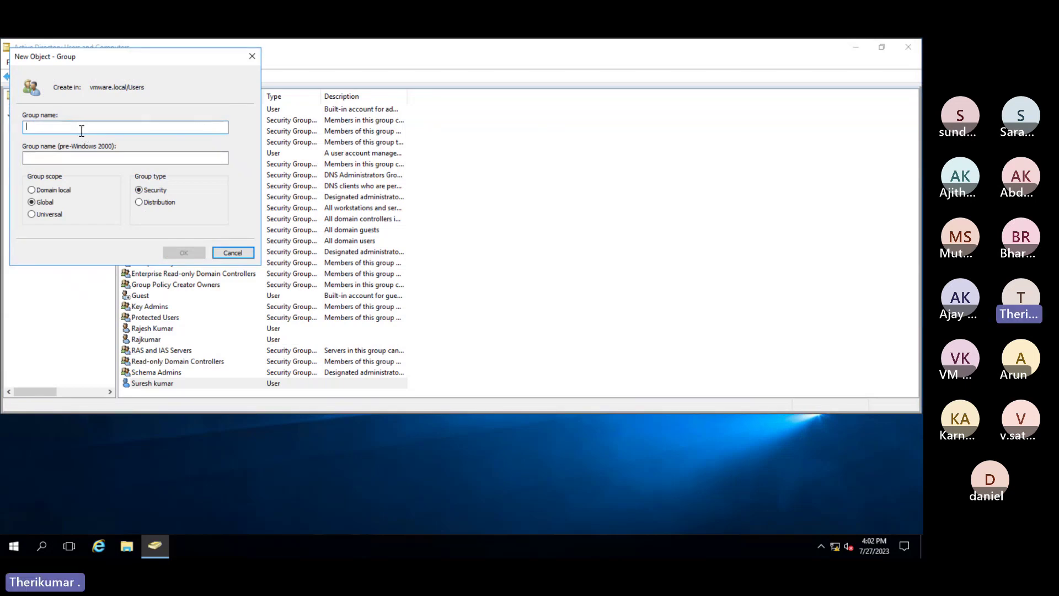
{"action": "type", "text": "HR"}
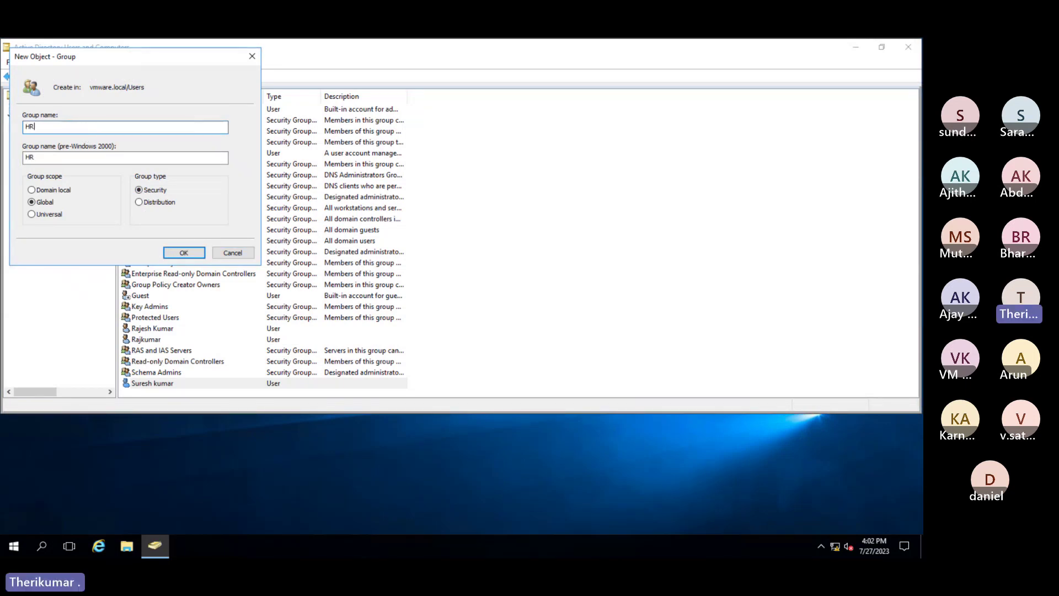
{"action": "left_click", "coordinate": [178, 252]}
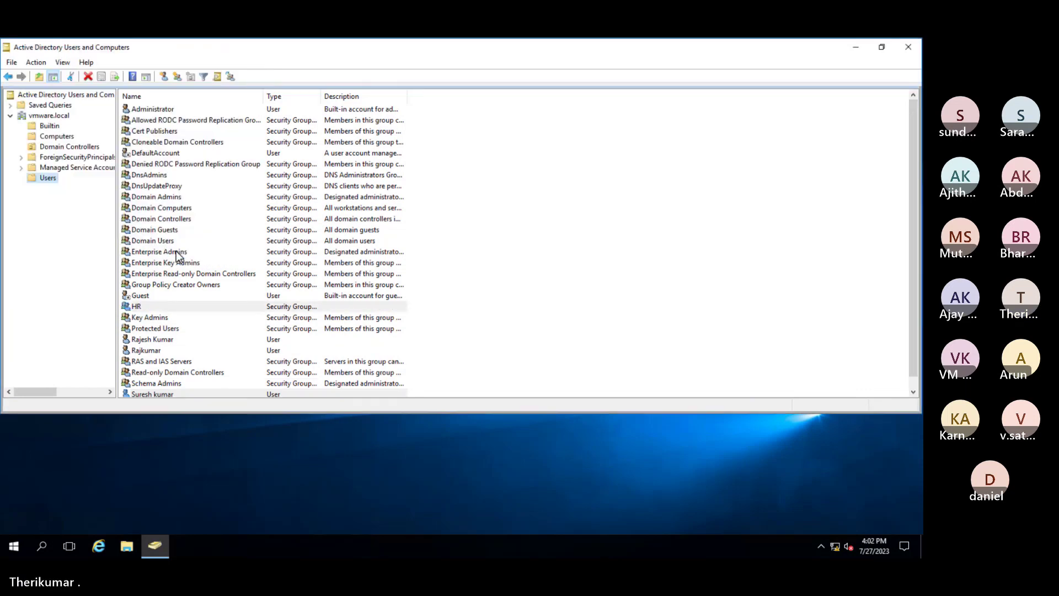
{"action": "left_click", "coordinate": [151, 307]}
{"action": "scroll", "coordinate": [322, 334], "scroll_direction": "down", "scroll_amount": 1}
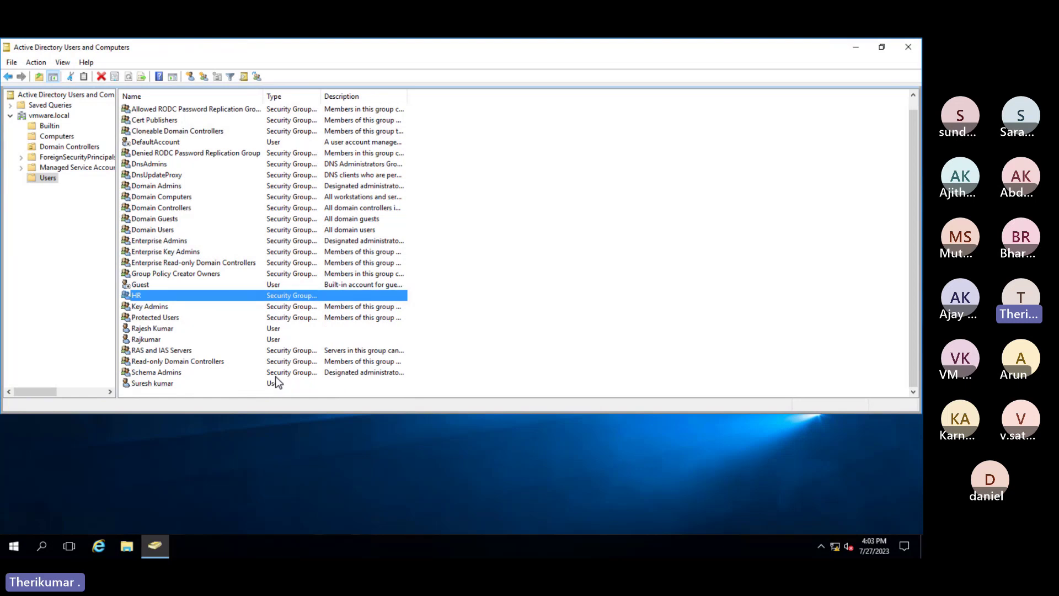
{"action": "left_click", "coordinate": [153, 384]}
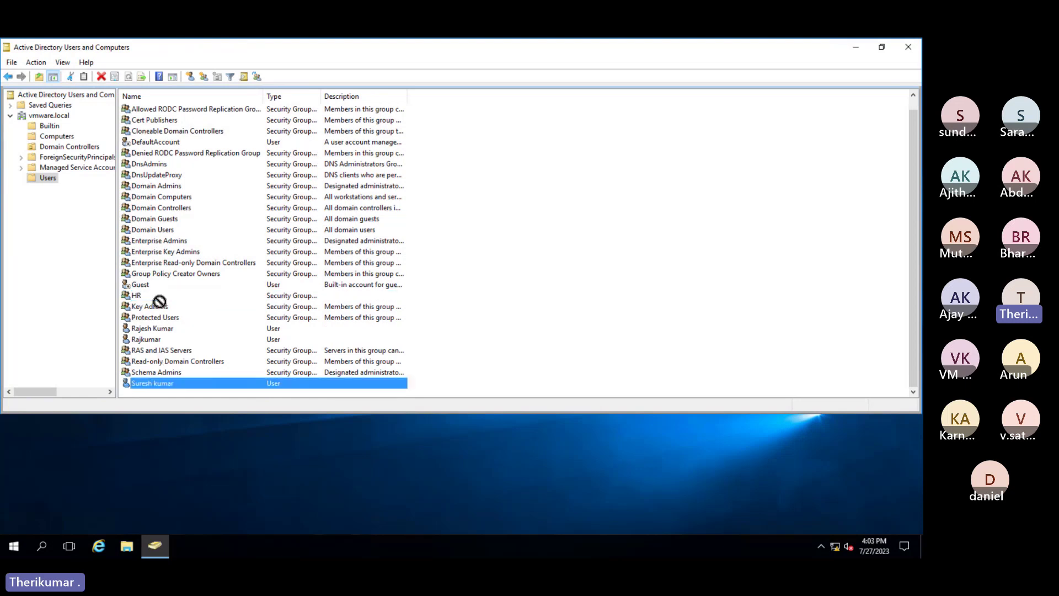
{"action": "double_click", "coordinate": [141, 294]}
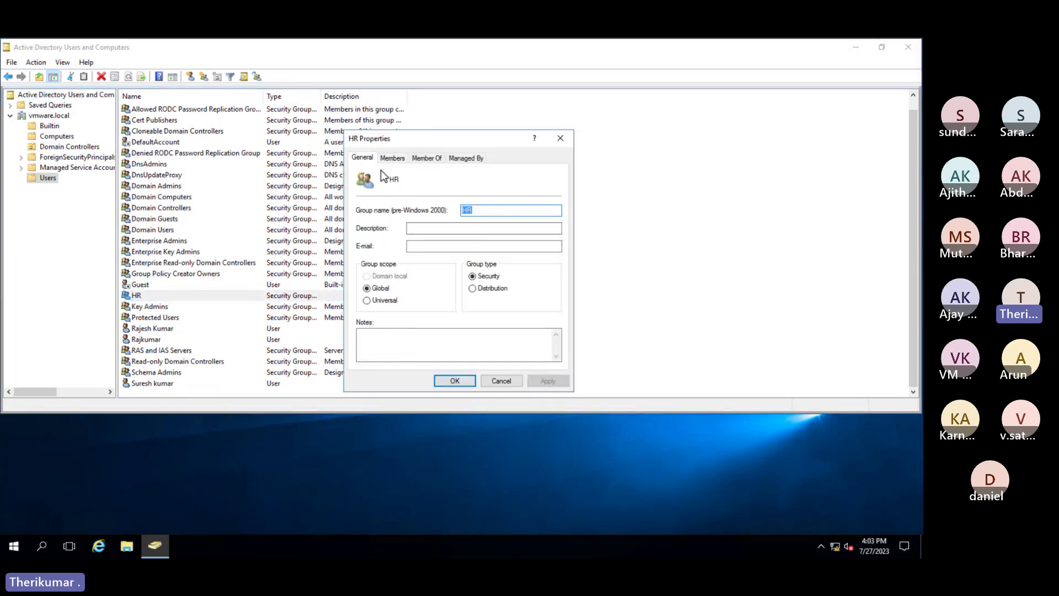
{"action": "left_click", "coordinate": [436, 164]}
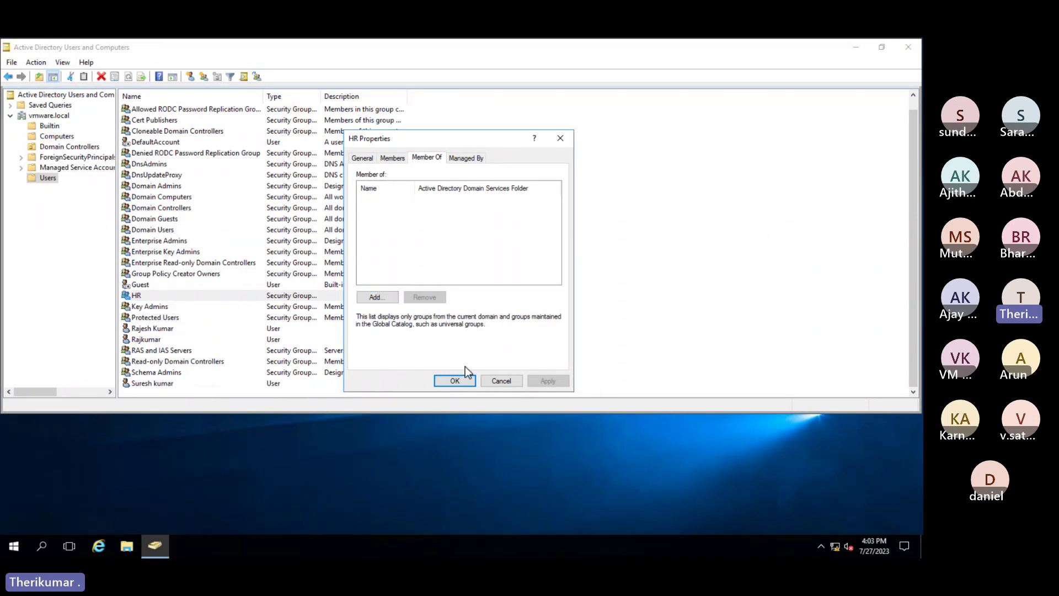
{"action": "left_click", "coordinate": [495, 379]}
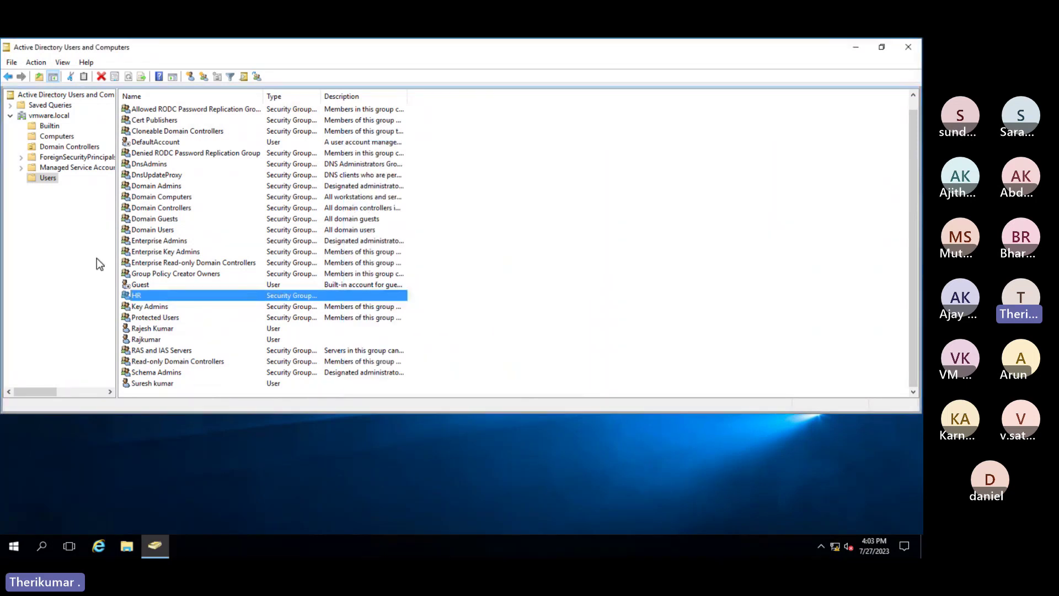
{"action": "right_click", "coordinate": [42, 180]}
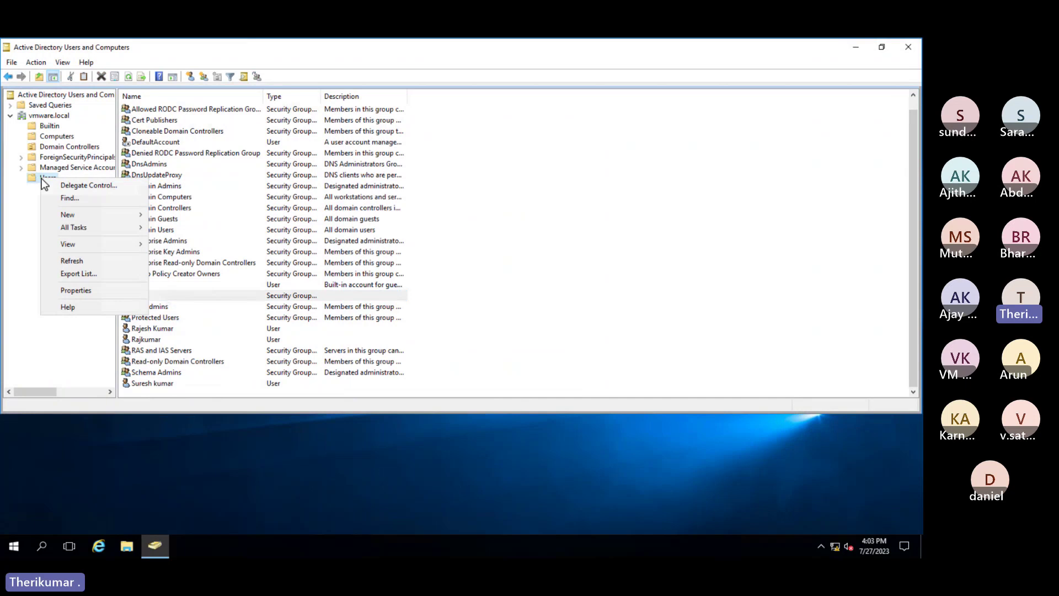
{"action": "left_click", "coordinate": [21, 260]}
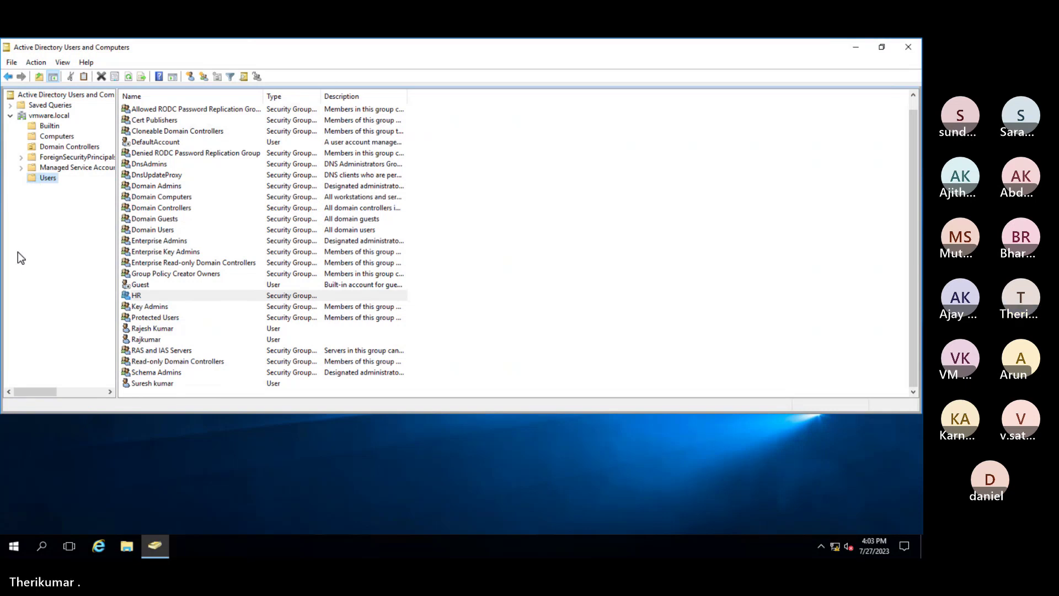
{"action": "double_click", "coordinate": [154, 384]}
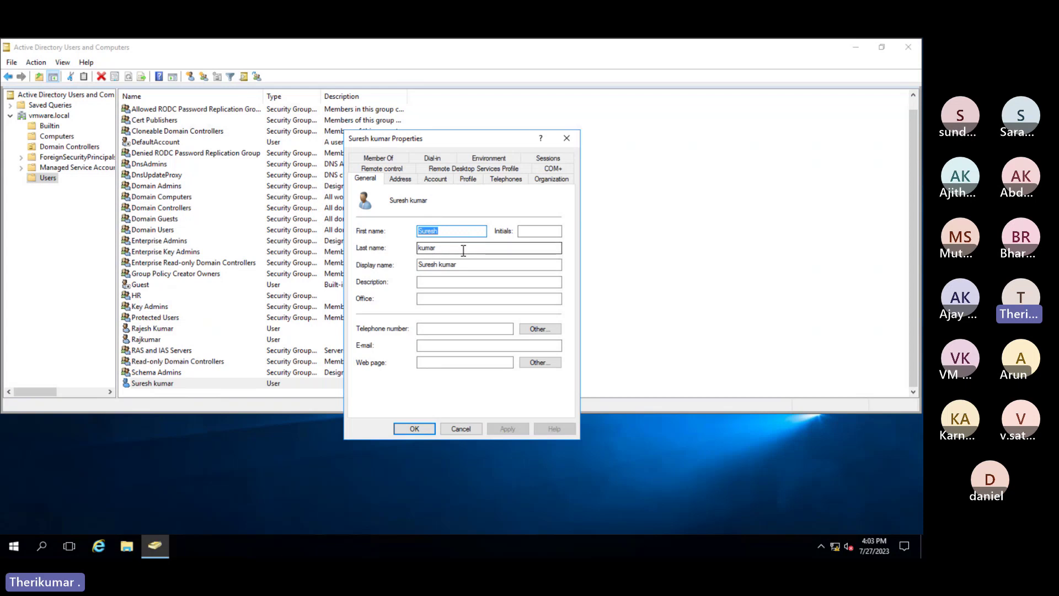
{"action": "left_click", "coordinate": [429, 283]}
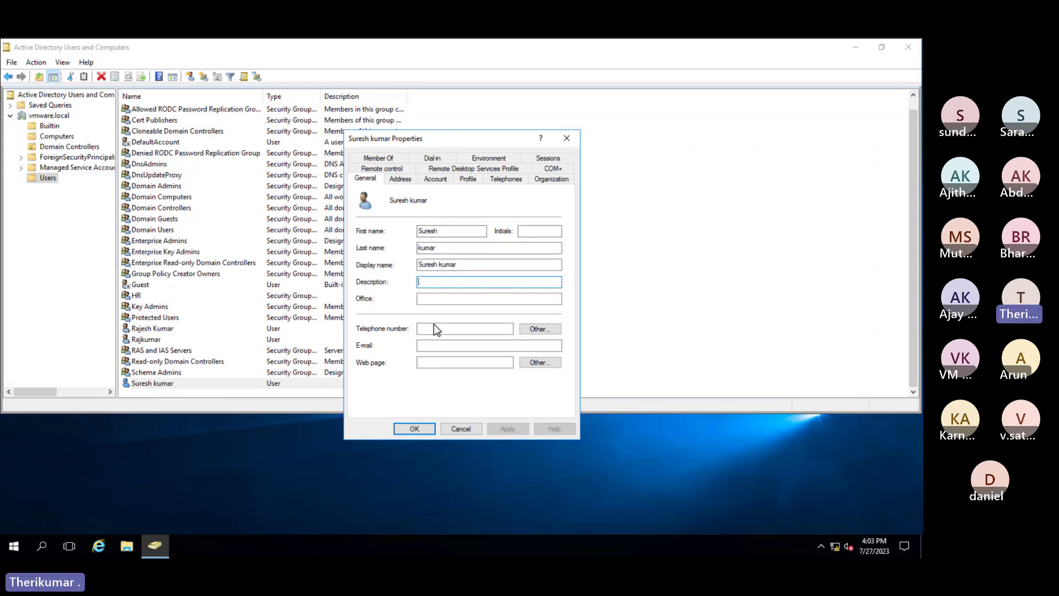
{"action": "left_click", "coordinate": [429, 346]}
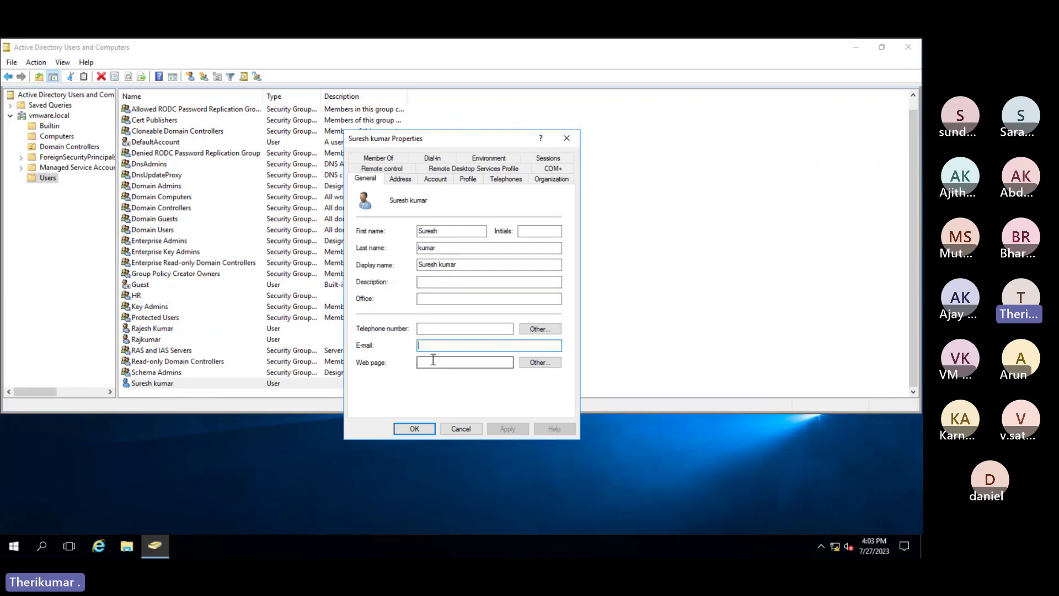
{"action": "left_click", "coordinate": [392, 179]}
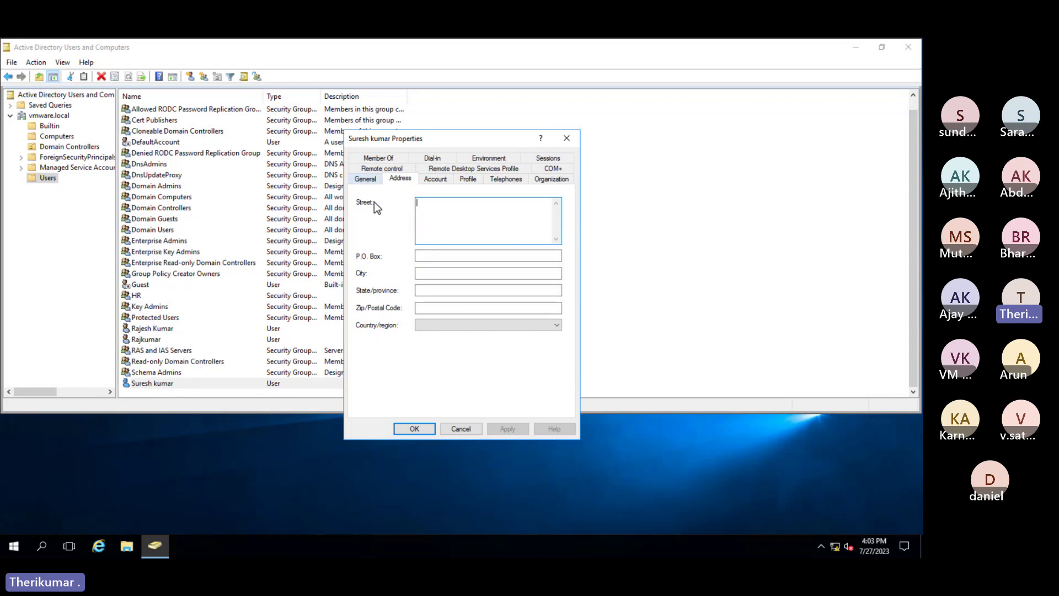
{"action": "key", "text": "ctrl+shift+Tab"}
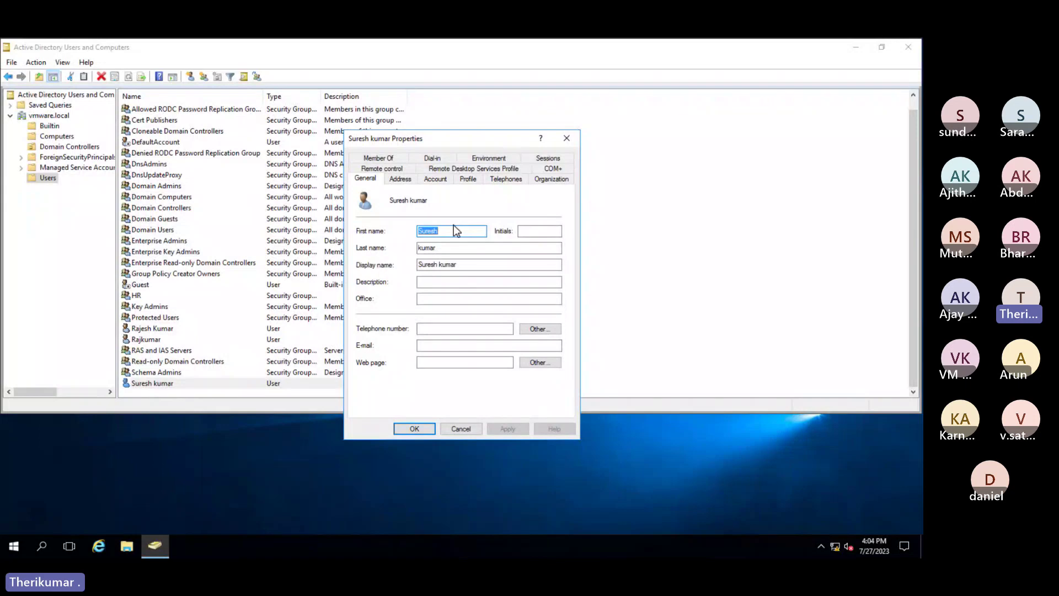
{"action": "left_click", "coordinate": [471, 429]}
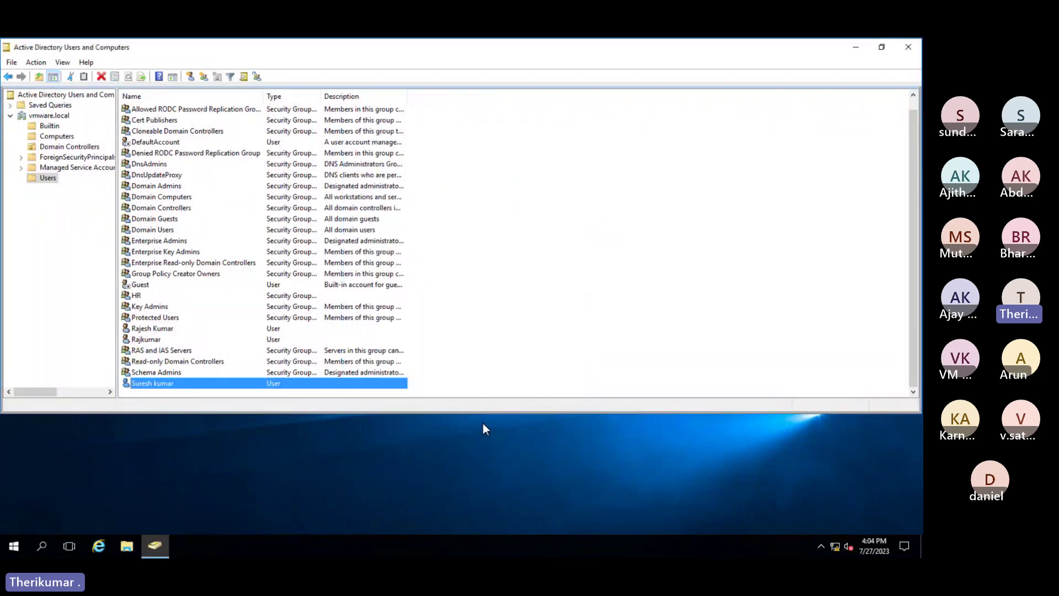
Minimize the Remote Desktop session and advance to the Deployment Configuration slide
{"action": "mouse_move", "coordinate": [615, 39]}
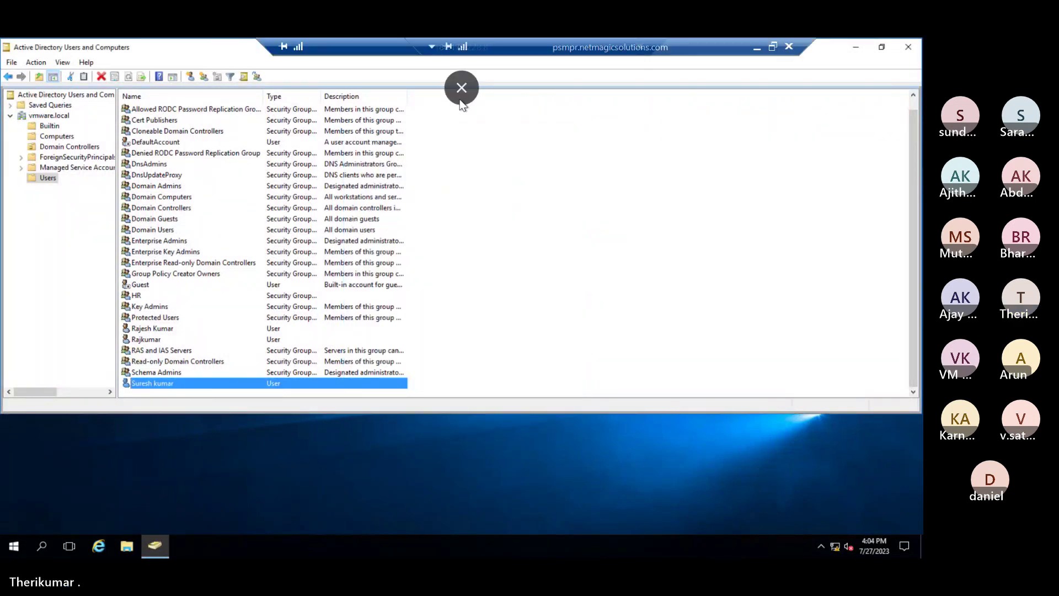
{"action": "left_click", "coordinate": [757, 47]}
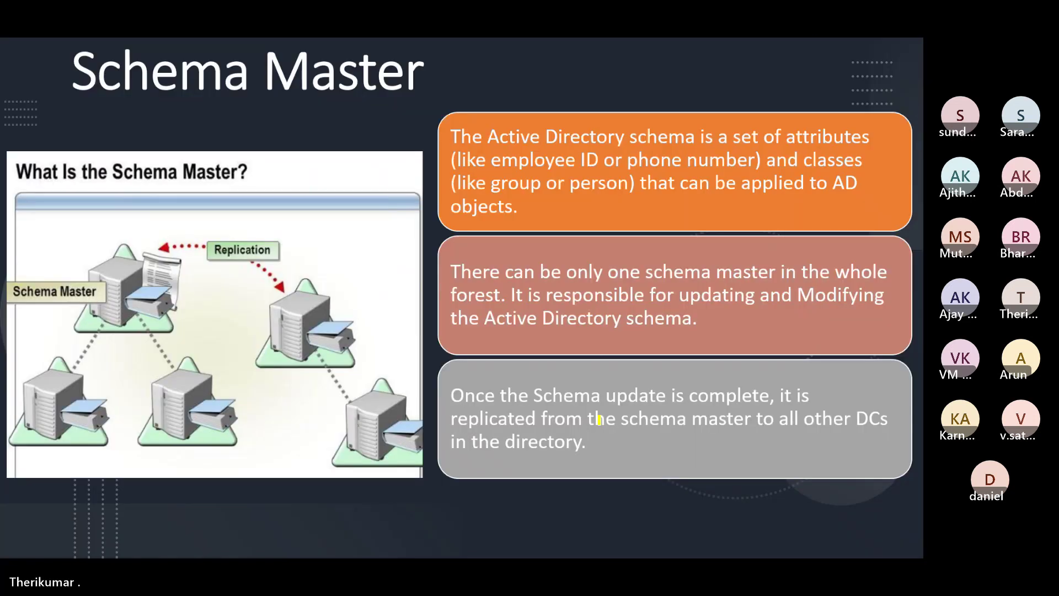
{"action": "key", "text": "Right"}
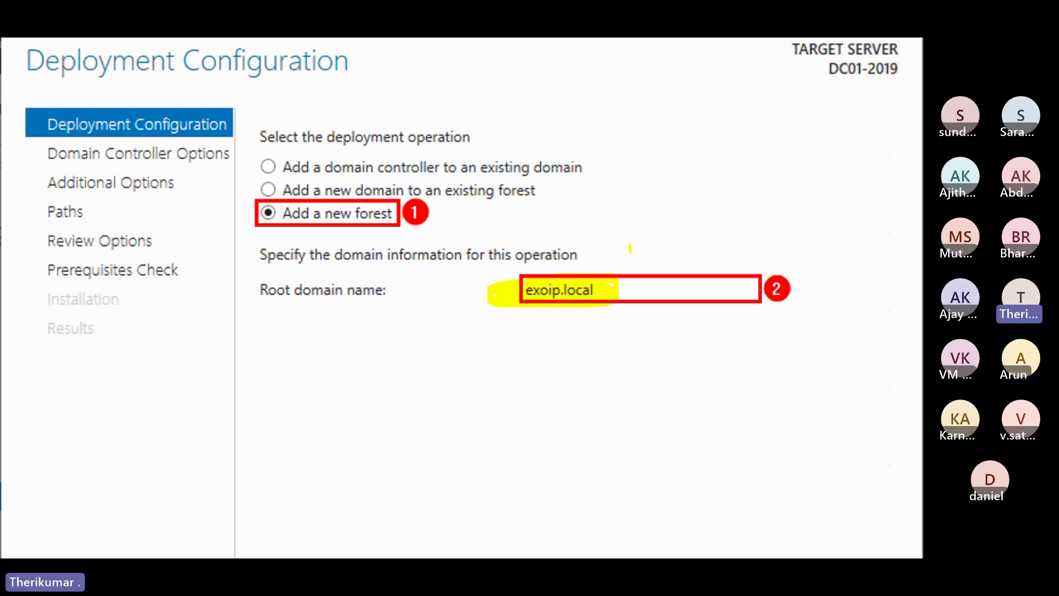
Draw a checkmark by the root domain name and two triangles enclosed in an oval
{"action": "left_click_drag", "start_coordinate": [633, 248], "coordinate": [744, 190]}
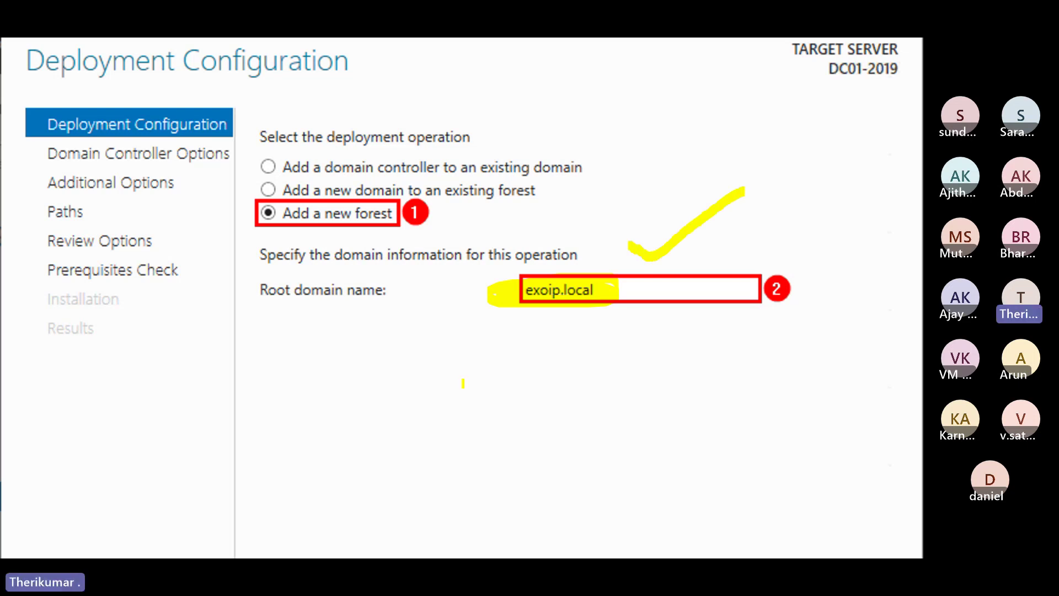
{"action": "mouse_move", "coordinate": [385, 321]}
{"action": "left_mouse_down"}
{"action": "mouse_move", "coordinate": [336, 400]}
{"action": "mouse_move", "coordinate": [431, 466]}
{"action": "mouse_move", "coordinate": [485, 466]}
{"action": "left_mouse_up"}
{"action": "left_click_drag", "start_coordinate": [386, 321], "coordinate": [473, 463]}
{"action": "mouse_move", "coordinate": [546, 320]}
{"action": "left_mouse_down"}
{"action": "mouse_move", "coordinate": [501, 449]}
{"action": "mouse_move", "coordinate": [625, 469]}
{"action": "mouse_move", "coordinate": [618, 410]}
{"action": "mouse_move", "coordinate": [645, 460]}
{"action": "left_mouse_up"}
{"action": "mouse_move", "coordinate": [502, 543]}
{"action": "left_mouse_down"}
{"action": "mouse_move", "coordinate": [287, 520]}
{"action": "mouse_move", "coordinate": [506, 280]}
{"action": "left_mouse_up"}
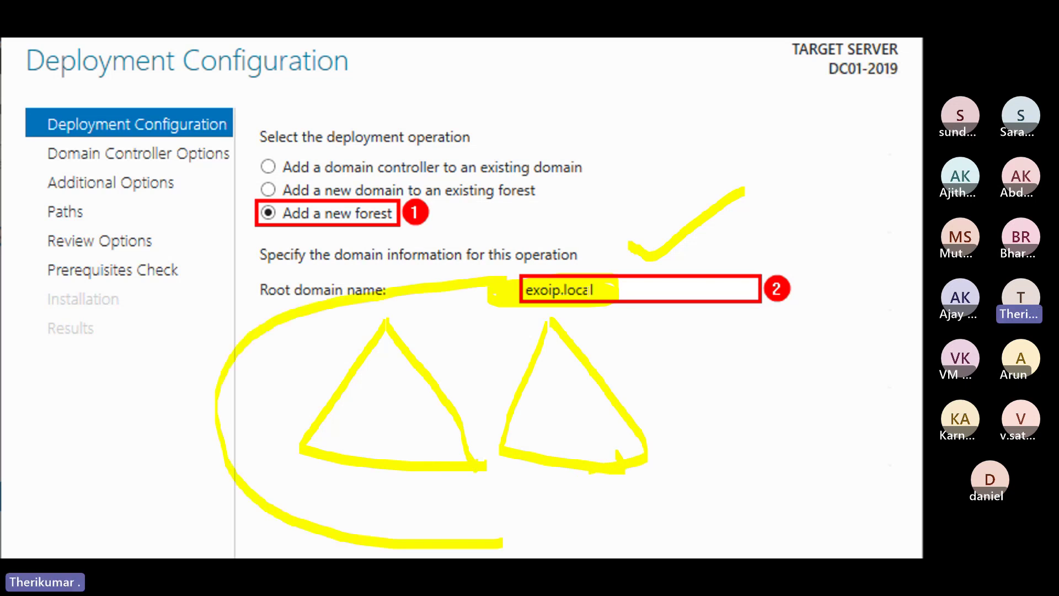
{"action": "mouse_move", "coordinate": [617, 297]}
{"action": "left_mouse_down"}
{"action": "mouse_move", "coordinate": [684, 507]}
{"action": "mouse_move", "coordinate": [403, 554]}
{"action": "left_mouse_up"}
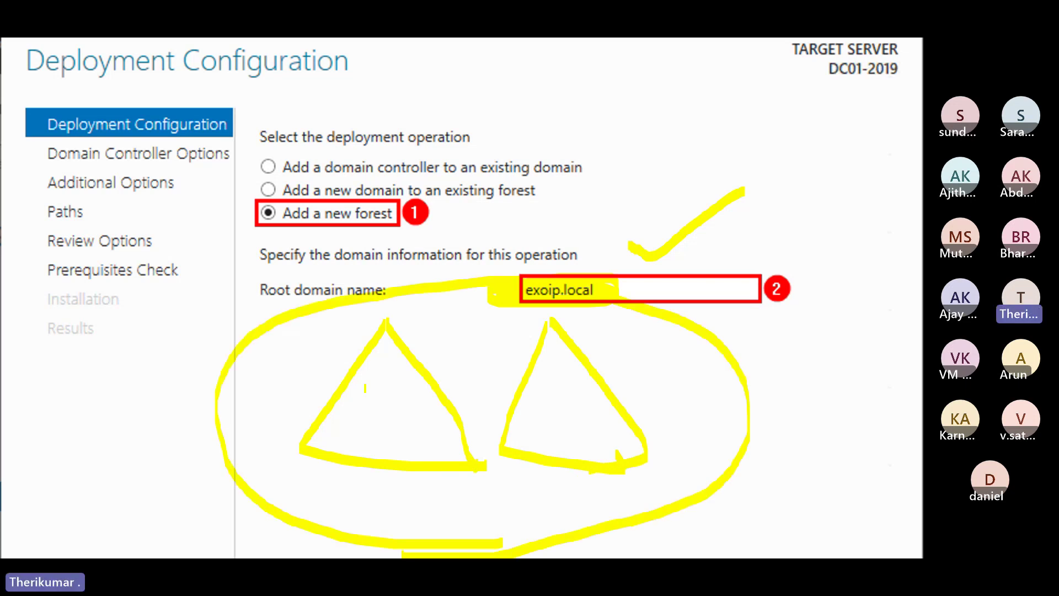